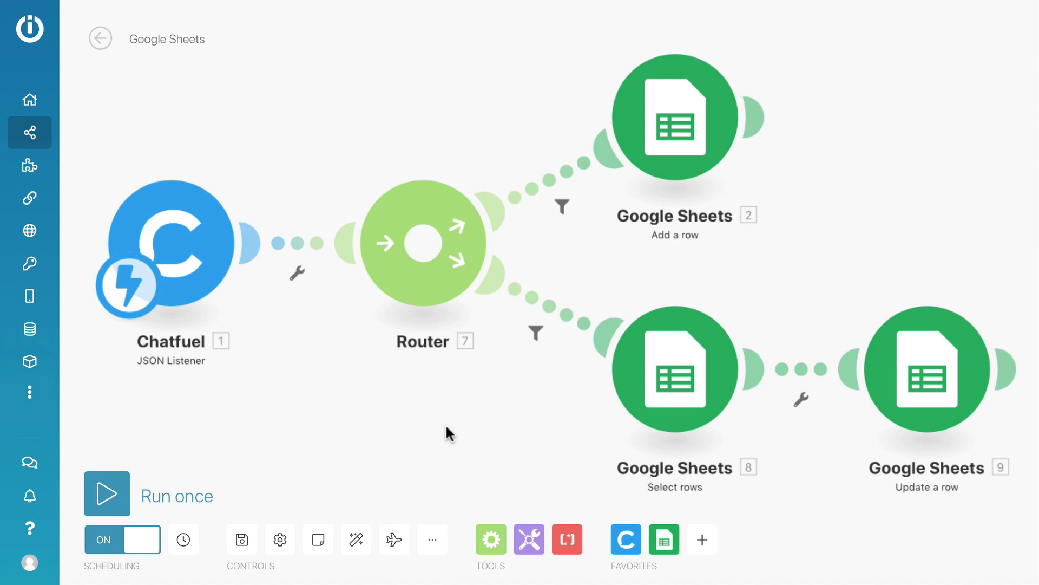
# Clone Select rows module 8 as a third Router route and auto-align all modules
pyautogui.rightClick(681, 374)
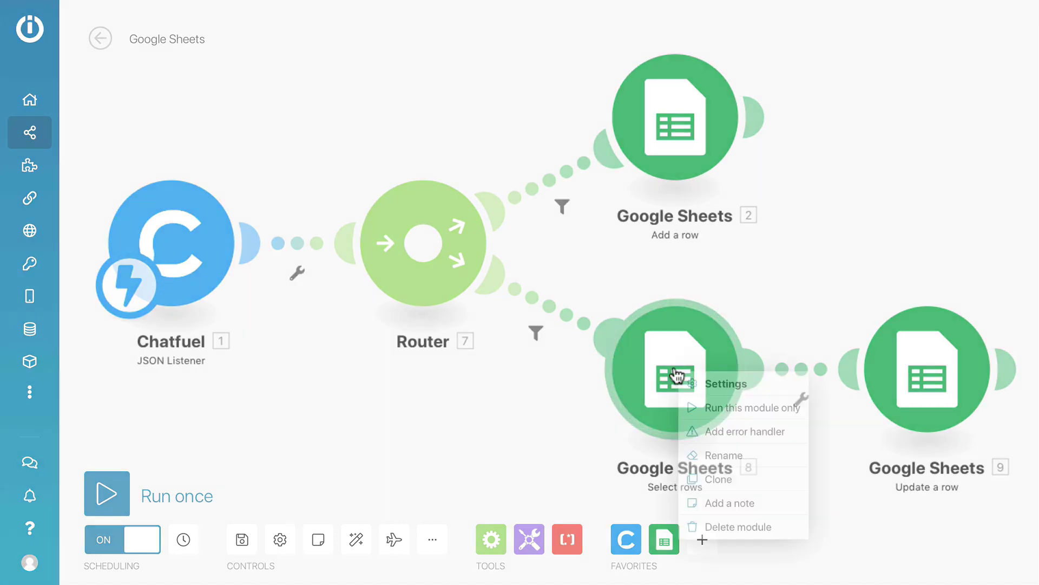
pyautogui.click(715, 481)
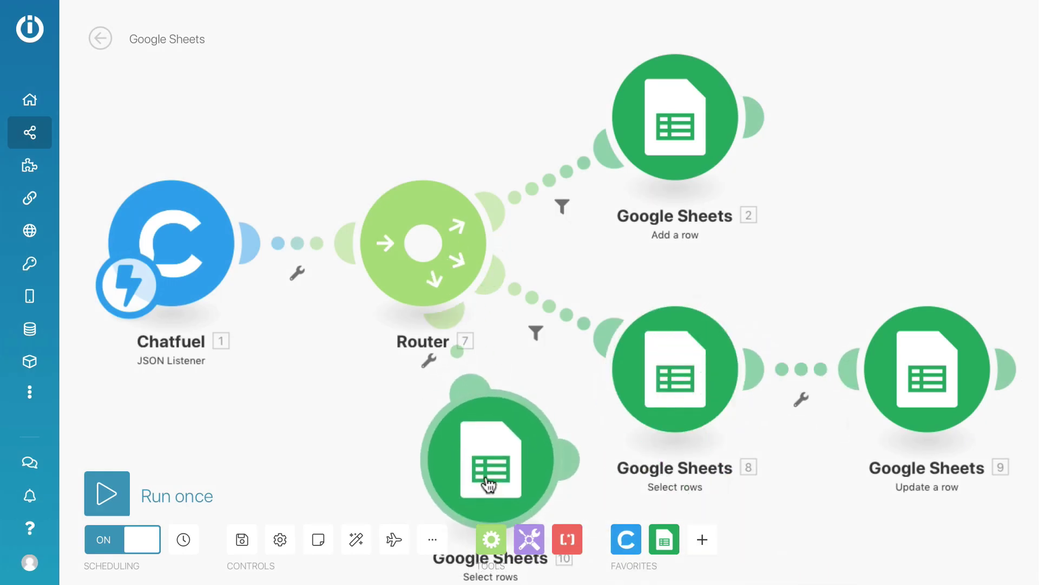
pyautogui.click(470, 471)
pyautogui.click(356, 540)
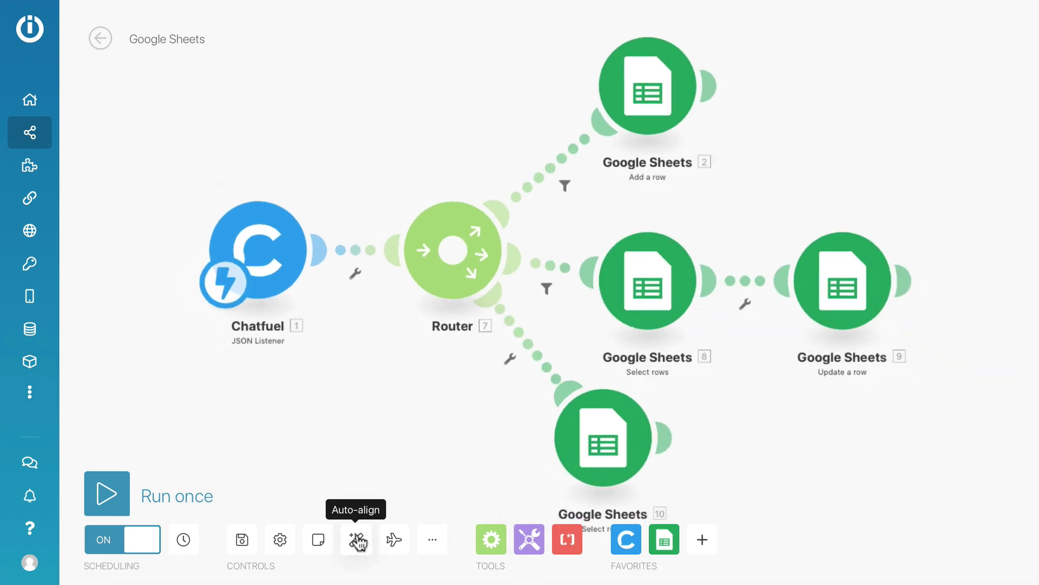
pyautogui.click(636, 425)
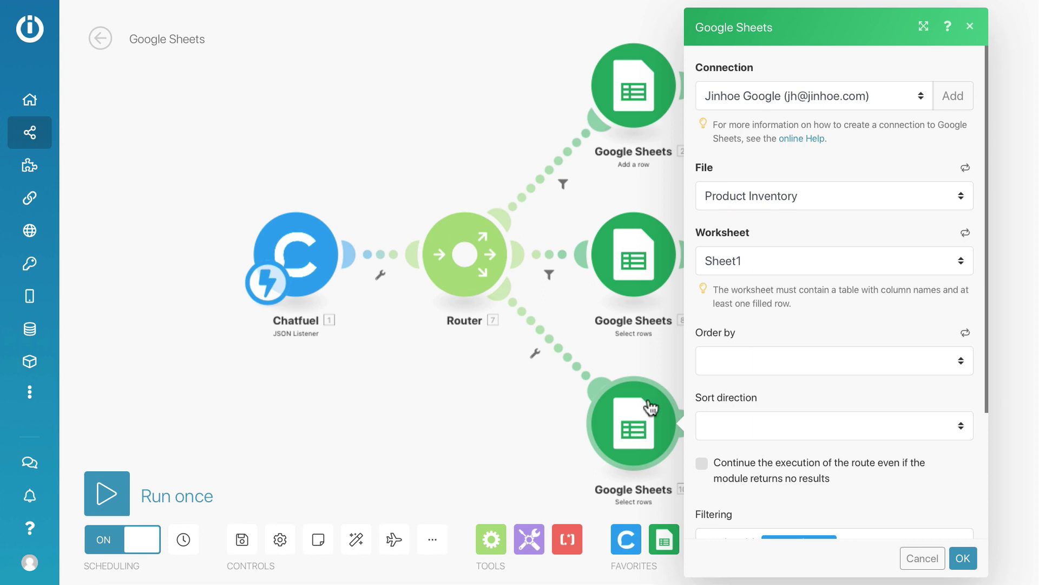
pyautogui.scroll(-3, 780, 303)
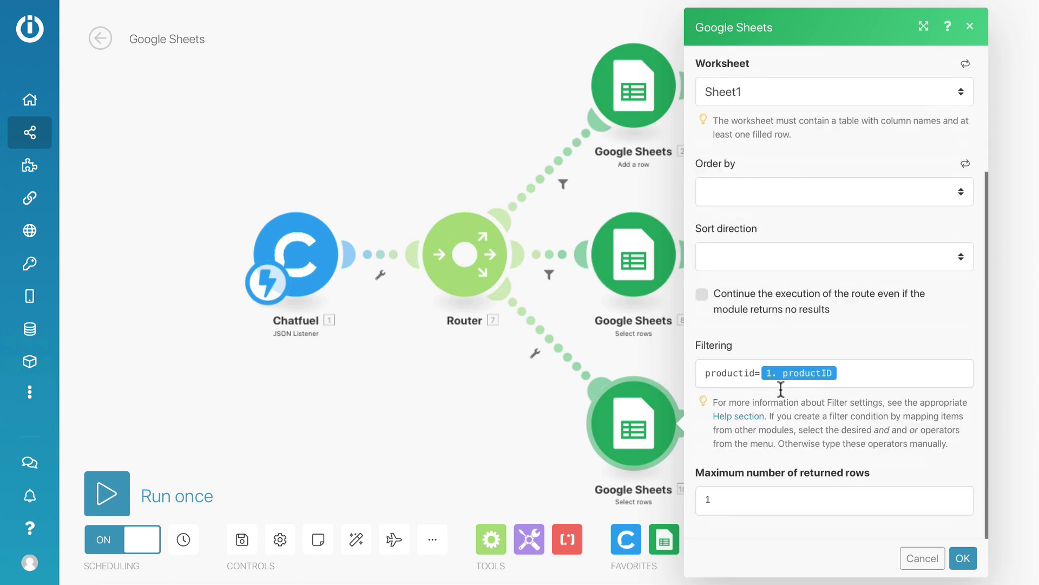
pyautogui.click(923, 558)
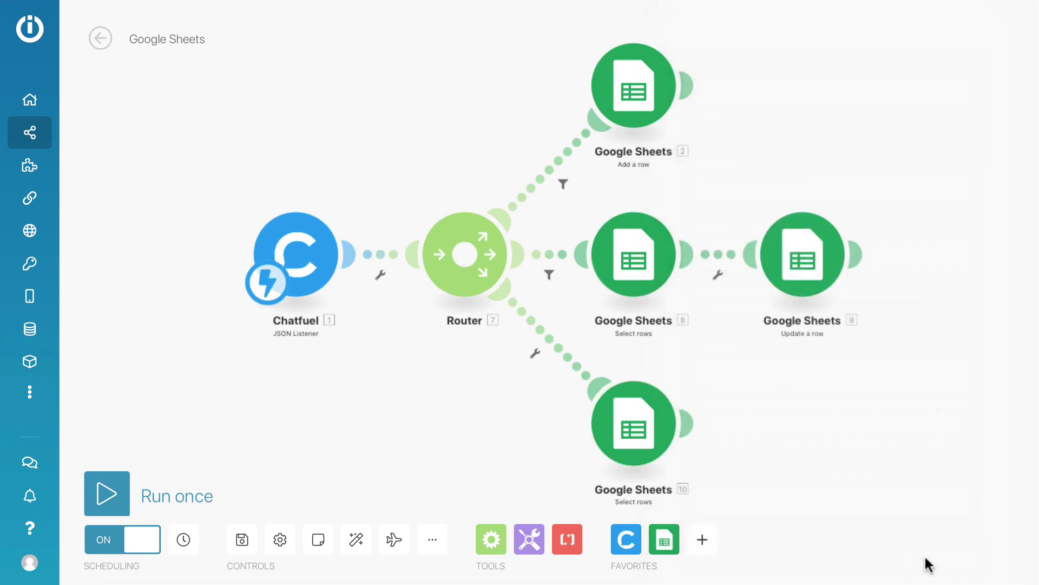
# Add a Chatfuel JSON Response module after Google Sheets 10 with a Text message
pyautogui.click(684, 422)
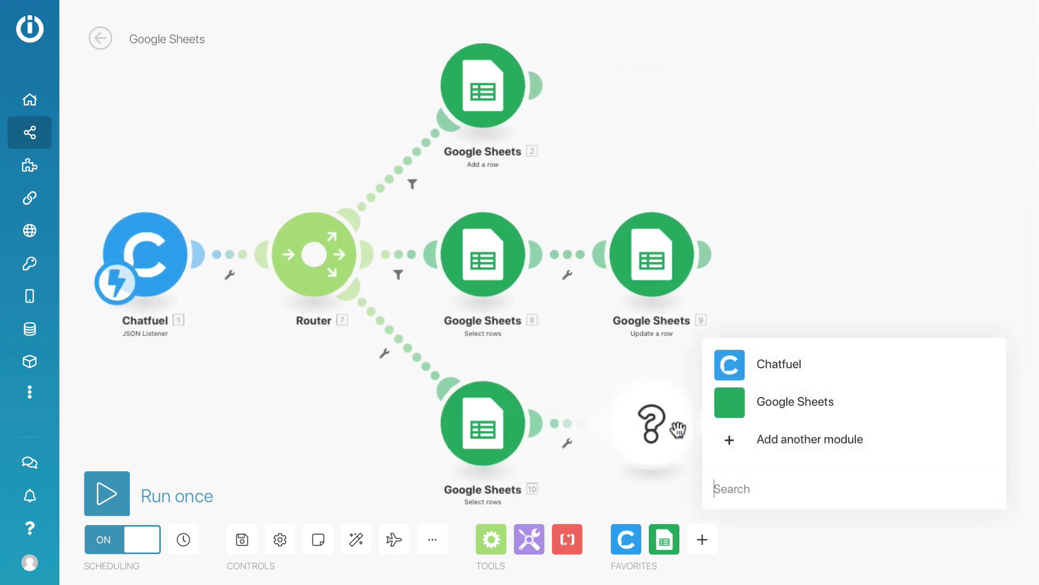
pyautogui.click(776, 369)
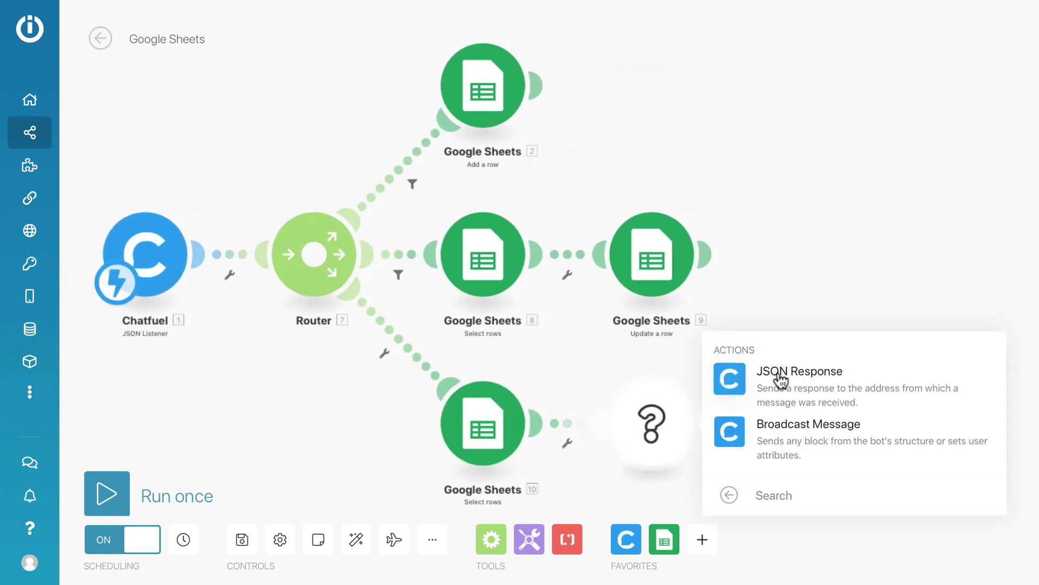
pyautogui.click(777, 372)
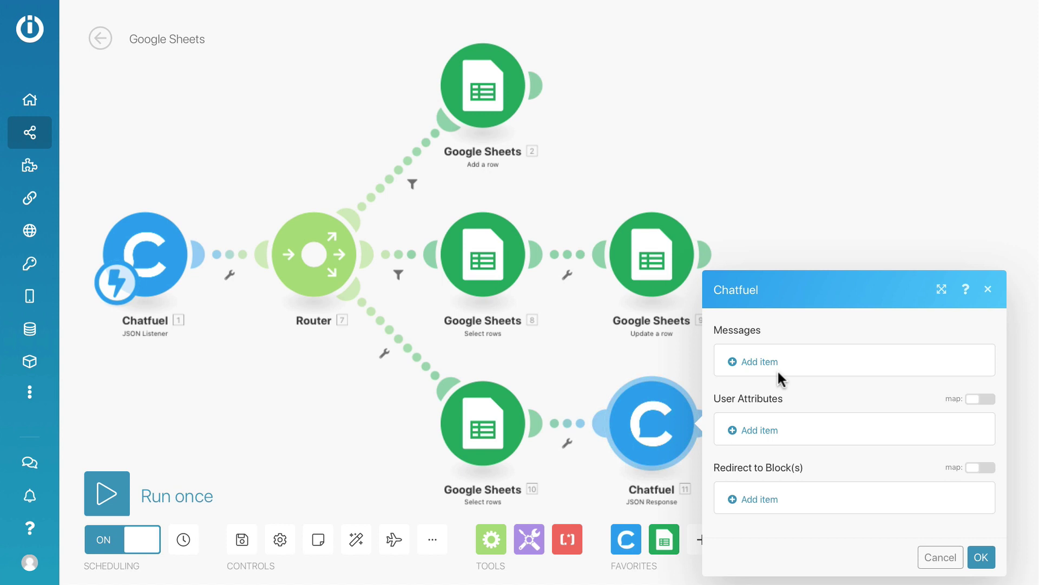
pyautogui.click(766, 364)
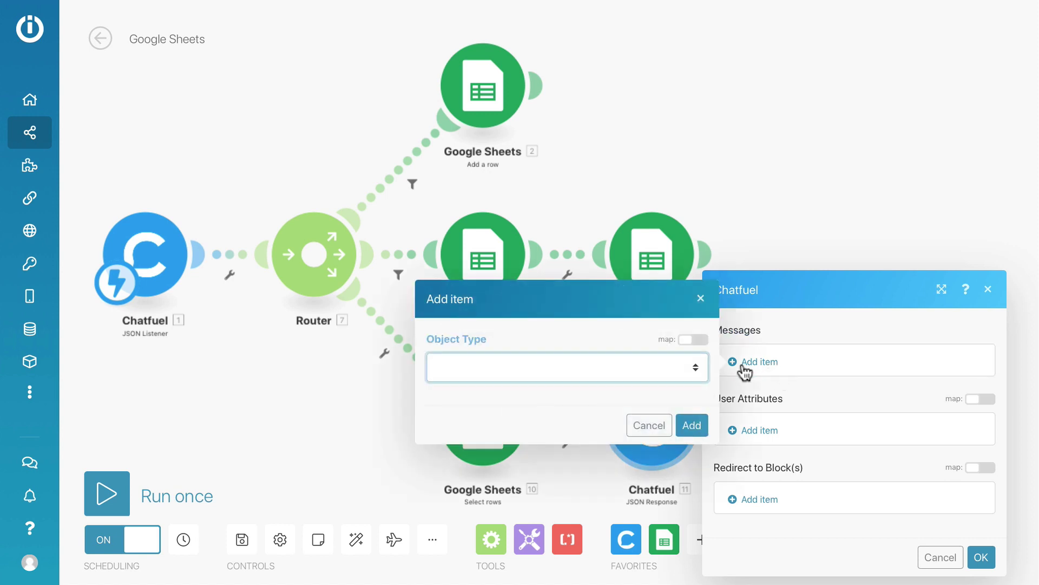
pyautogui.click(619, 363)
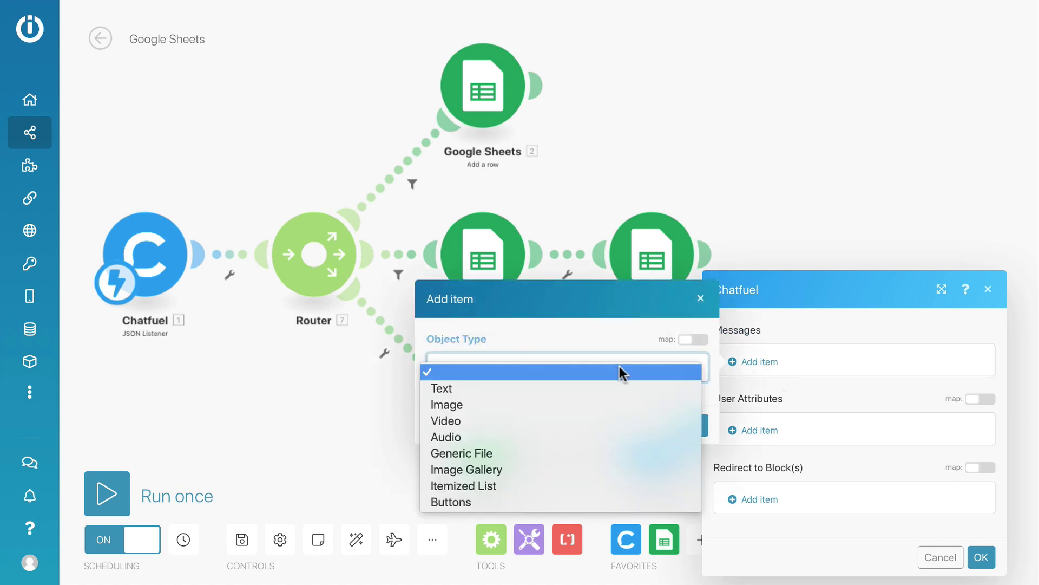
pyautogui.click(591, 387)
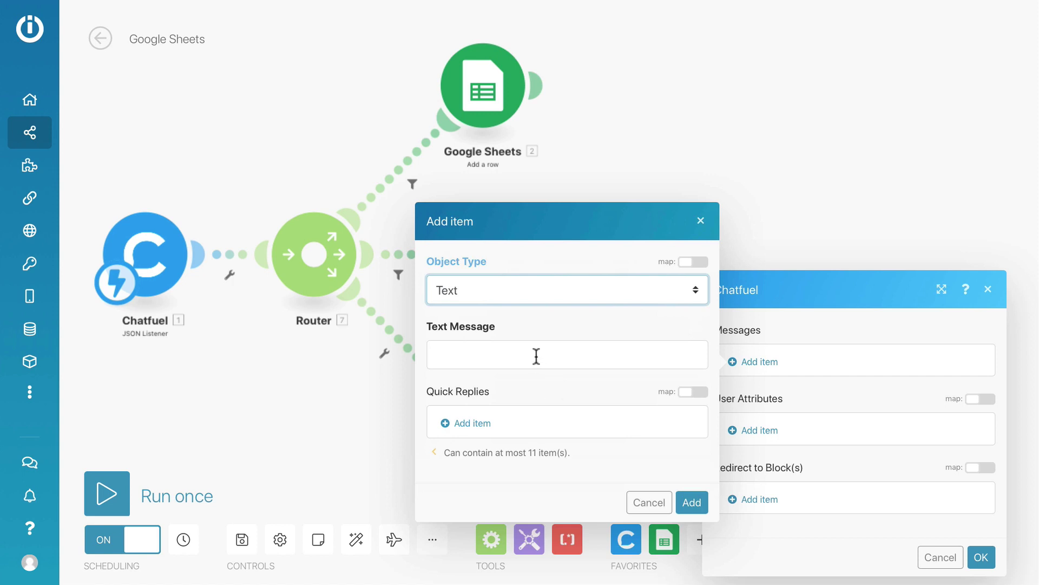
# Set the message to 'Product:' and 'Quantity:' with the mapped product name and quantity
pyautogui.click(536, 356)
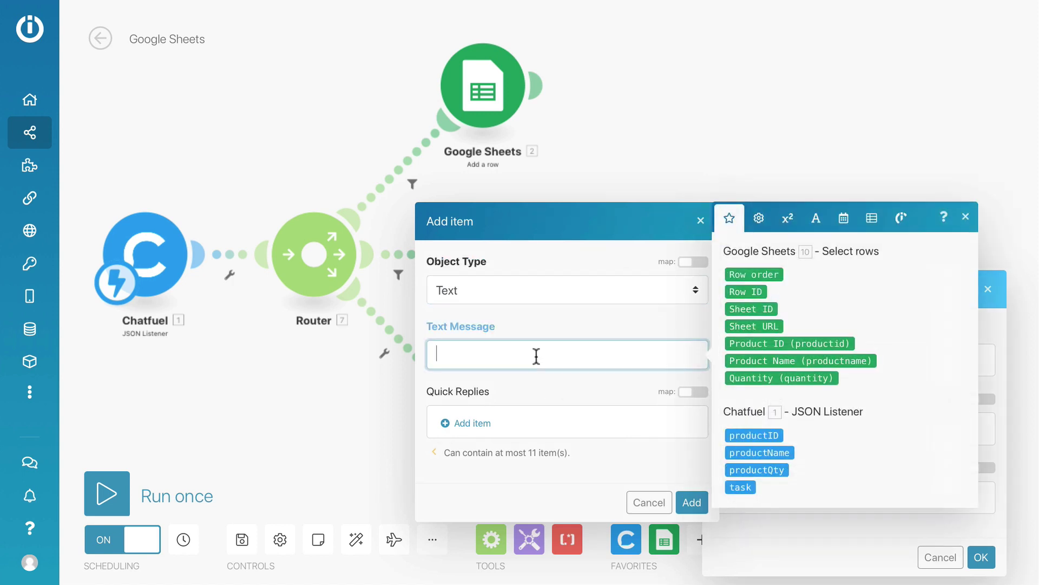
pyautogui.write('Product:')
pyautogui.moveTo(758, 362); pyautogui.dragTo(707, 355)
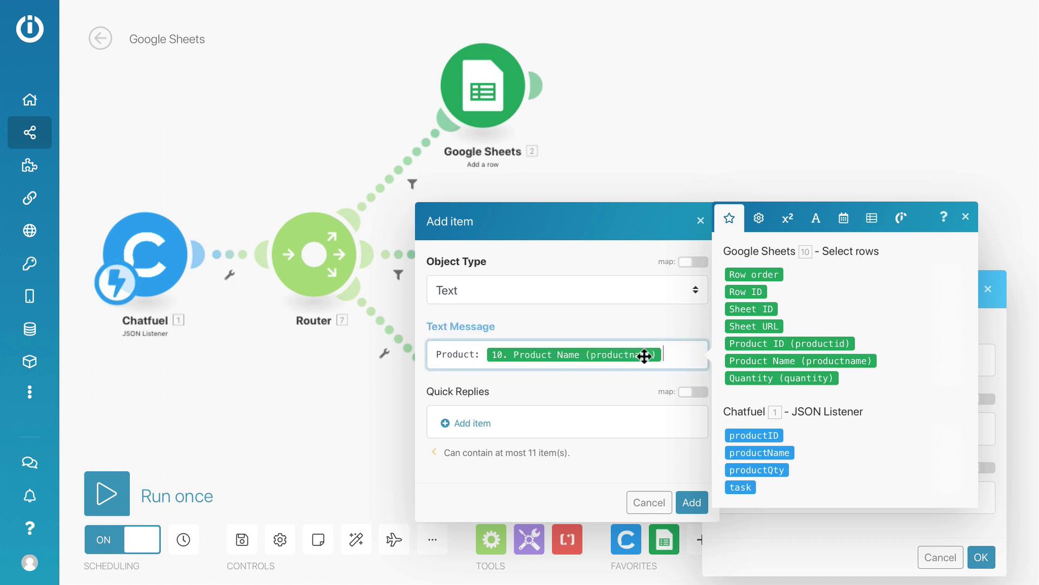
pyautogui.write('Q')
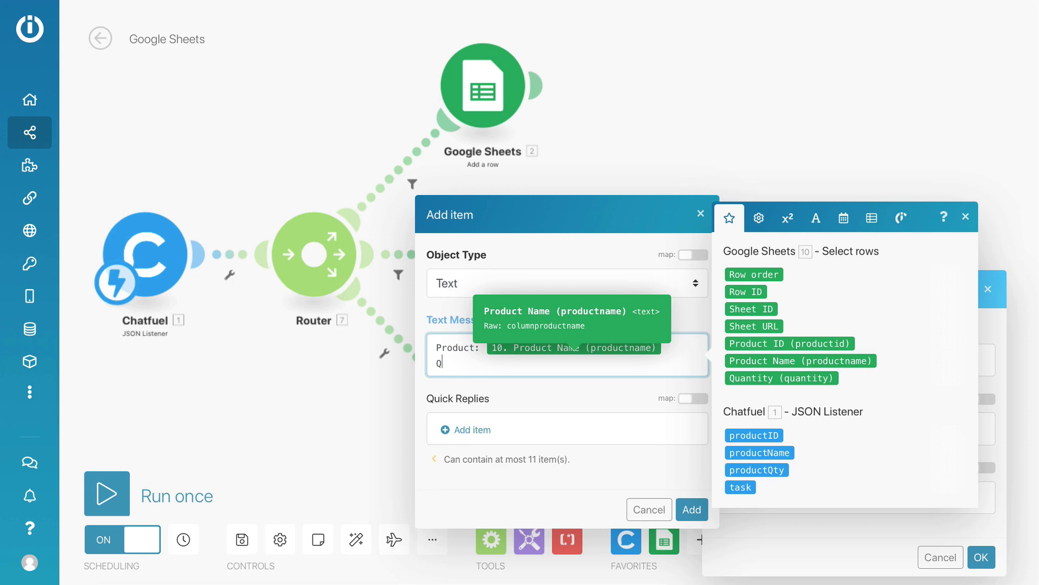
pyautogui.write('uantity:')
pyautogui.click(745, 380)
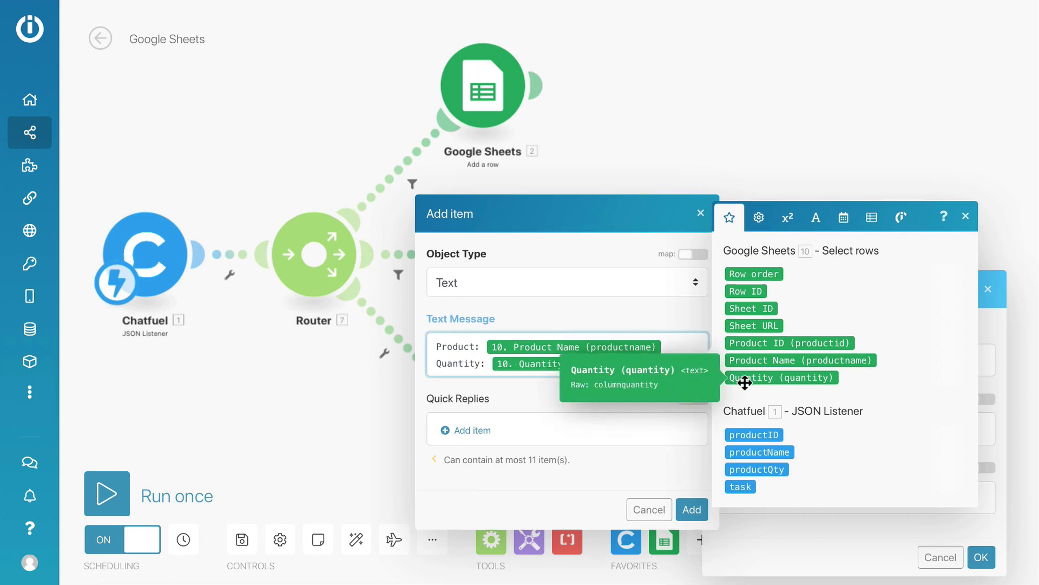
pyautogui.click(692, 510)
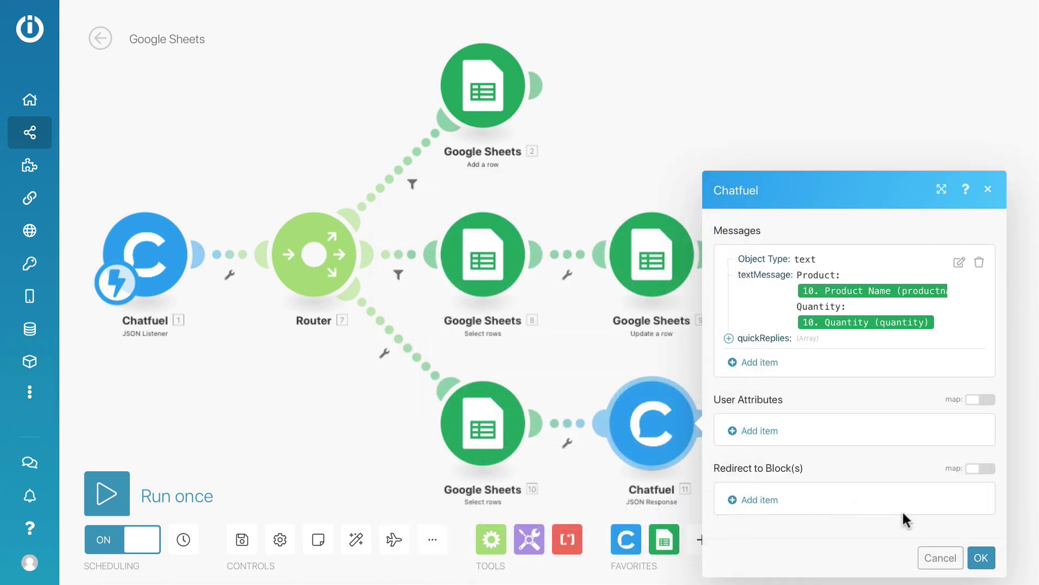
pyautogui.click(982, 560)
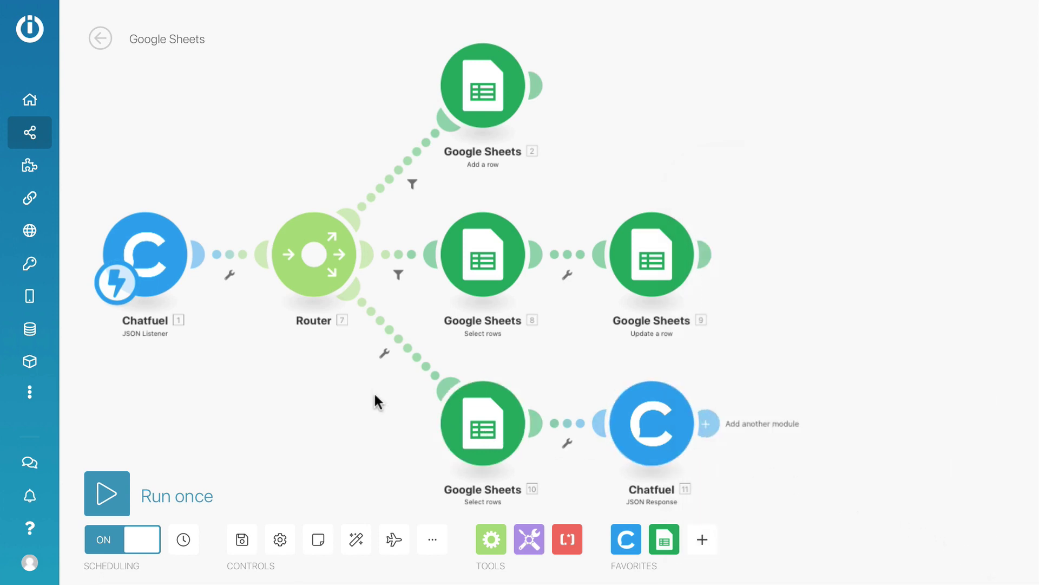
# Filter the bottom route on task Equal to (case insensitive) 'display'
pyautogui.click(384, 355)
pyautogui.click(433, 367)
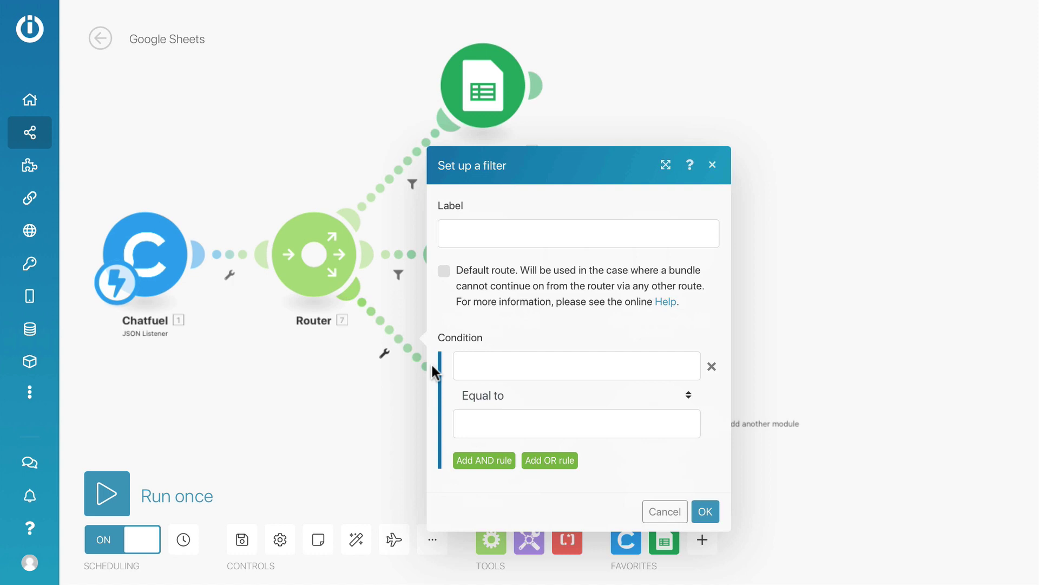
pyautogui.click(489, 366)
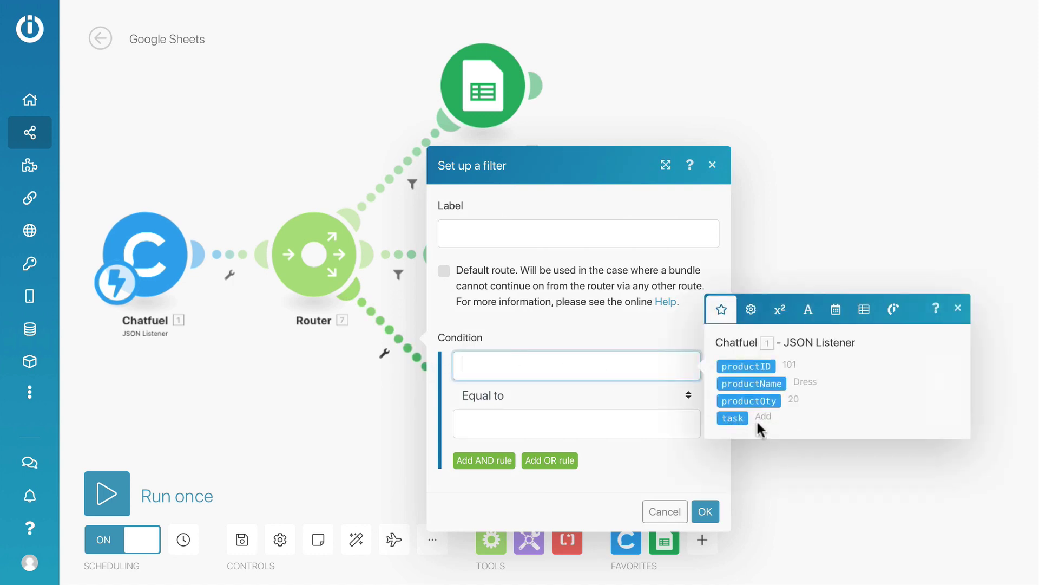
pyautogui.click(735, 419)
pyautogui.click(522, 395)
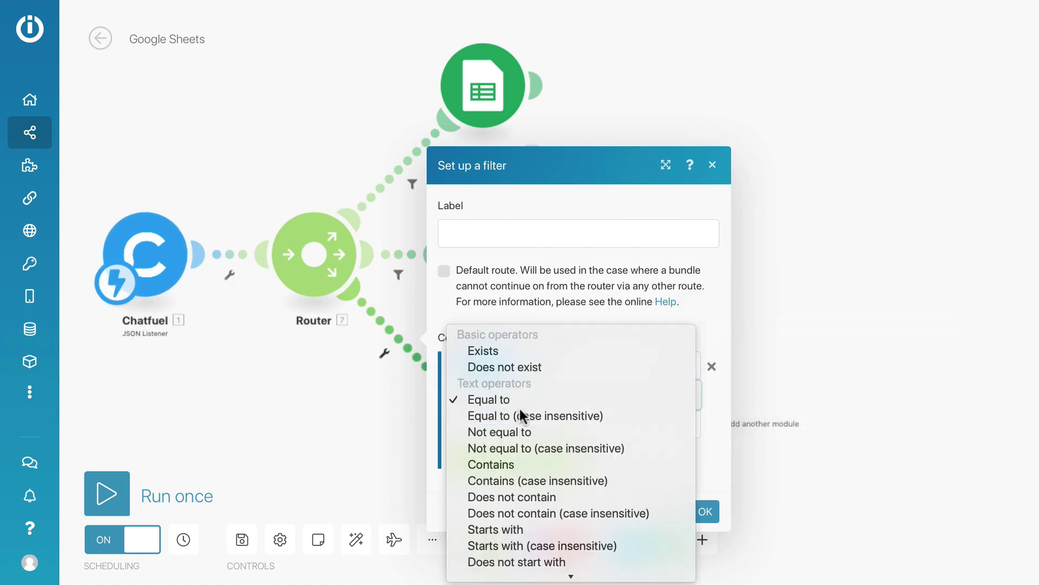
pyautogui.click(521, 412)
pyautogui.click(501, 423)
pyautogui.write('display')
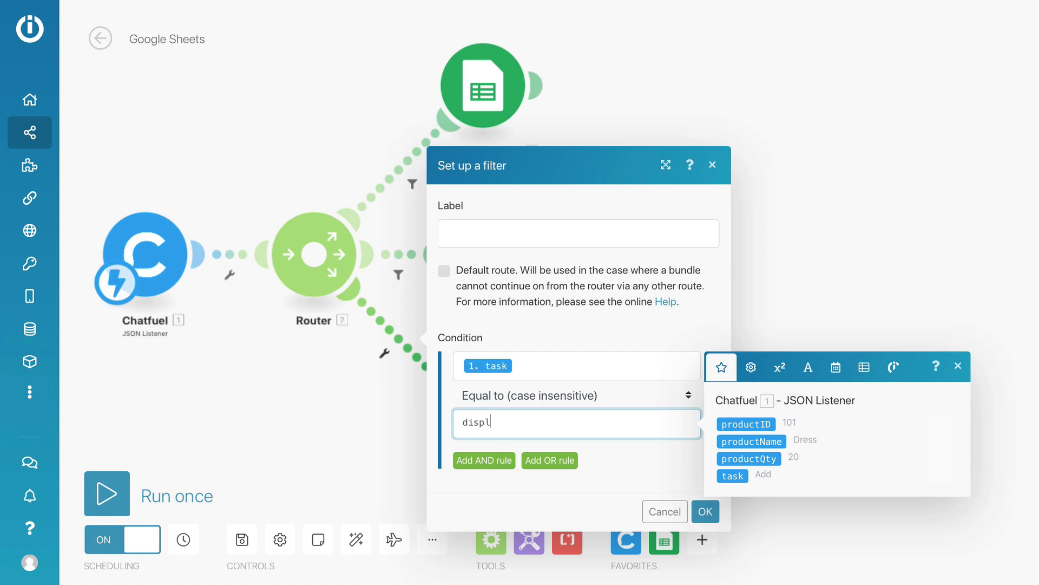
pyautogui.click(657, 446)
pyautogui.click(705, 511)
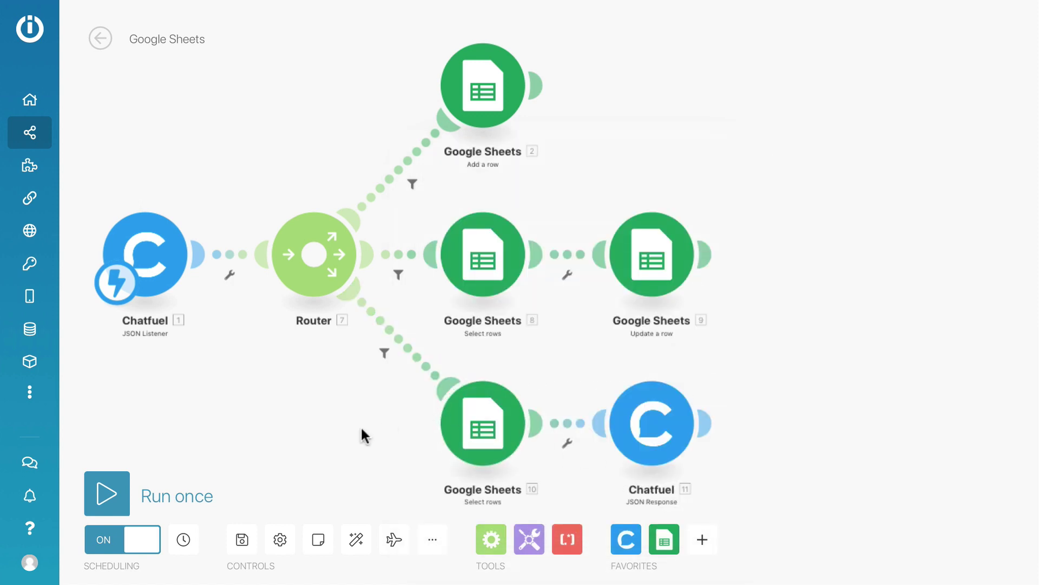
# Save the scenario and auto-align the modules
pyautogui.click(242, 540)
pyautogui.click(354, 540)
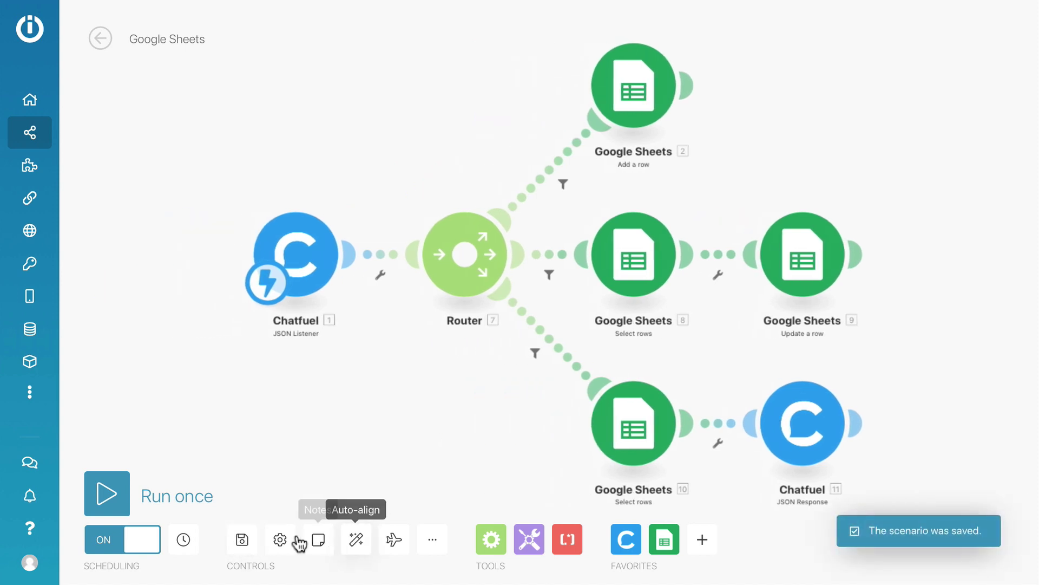
pyautogui.click(242, 540)
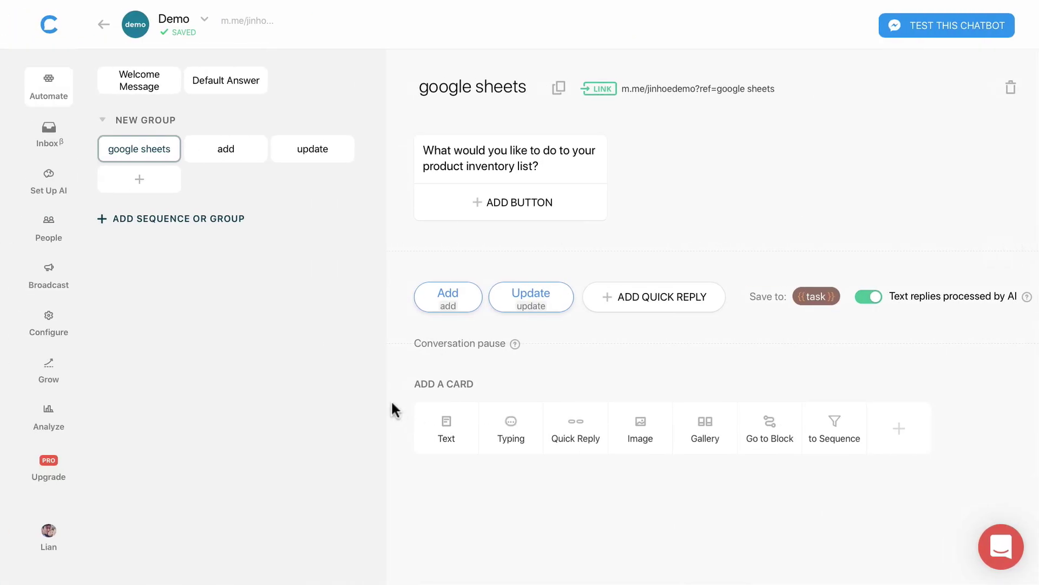
# Duplicate the update block and rename the copy to 'display'
pyautogui.rightClick(309, 158)
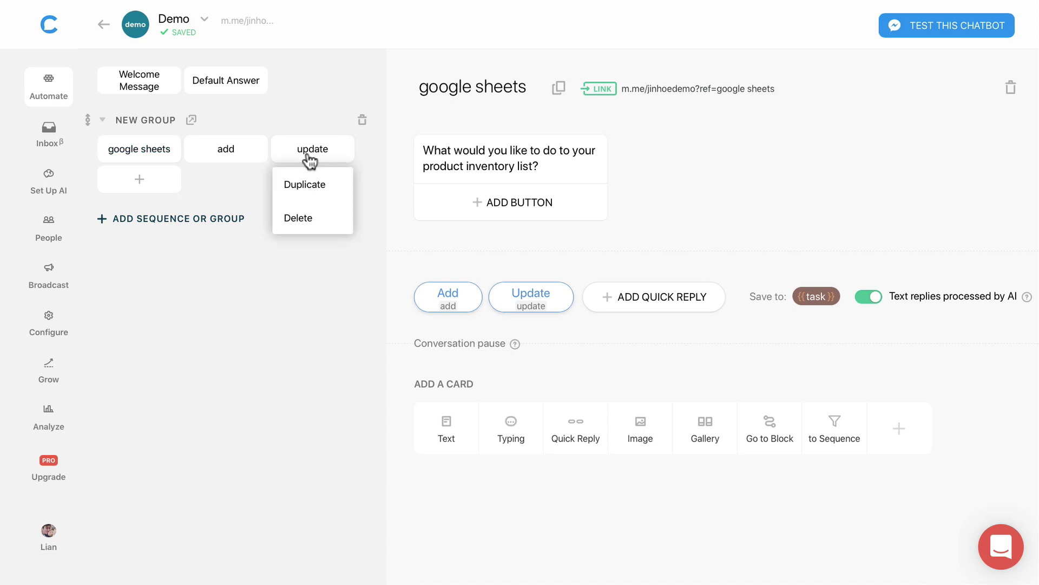
pyautogui.click(308, 185)
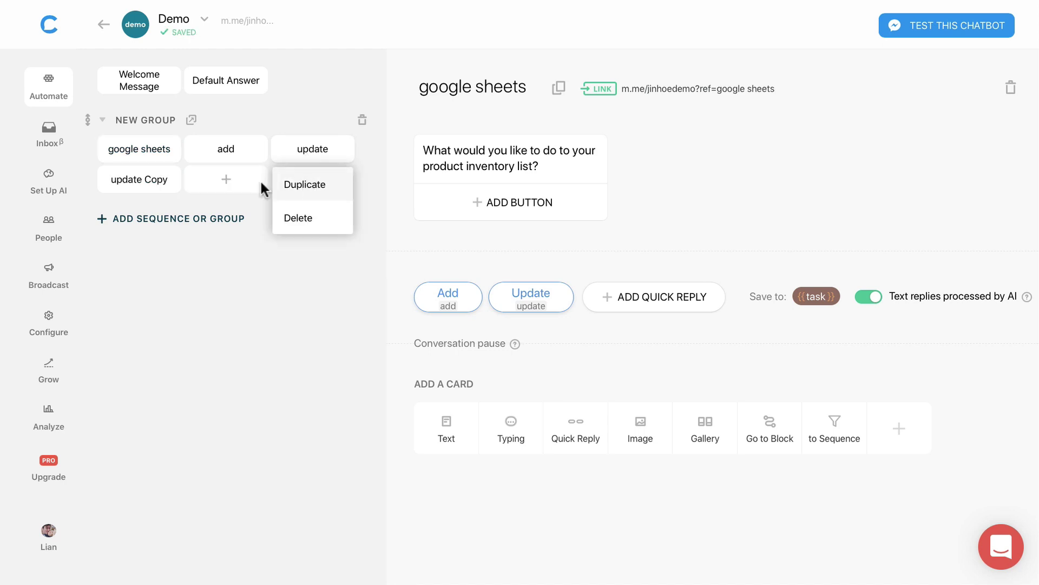
pyautogui.click(147, 184)
pyautogui.doubleClick(485, 86)
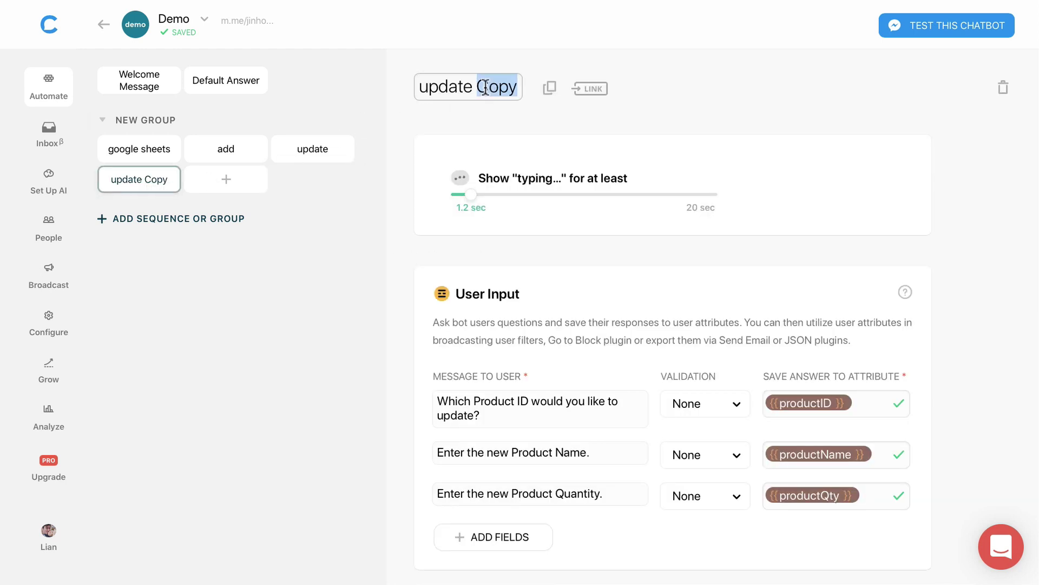
pyautogui.hotkey('ctrl', 'a')
pyautogui.write('display')
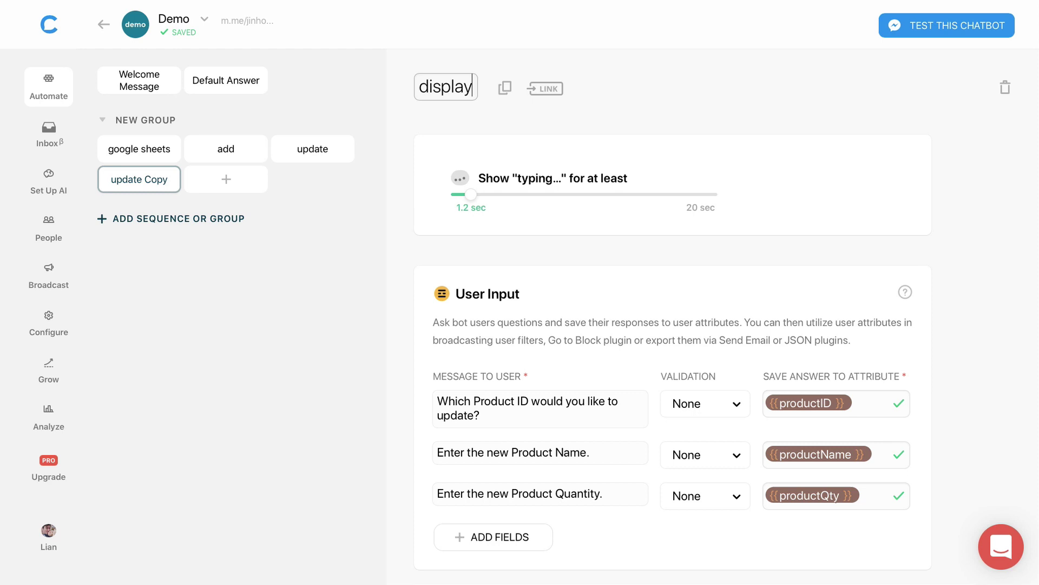
pyautogui.press('Return')
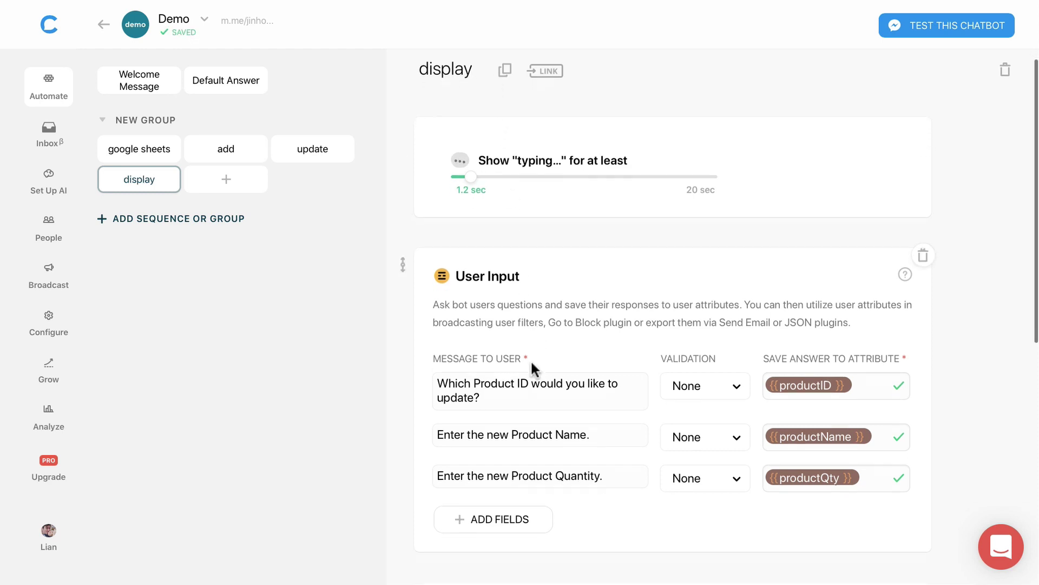
# Change the question's 'update' to 'display' and delete the product name and quantity questions
pyautogui.scroll(-1, 530, 360)
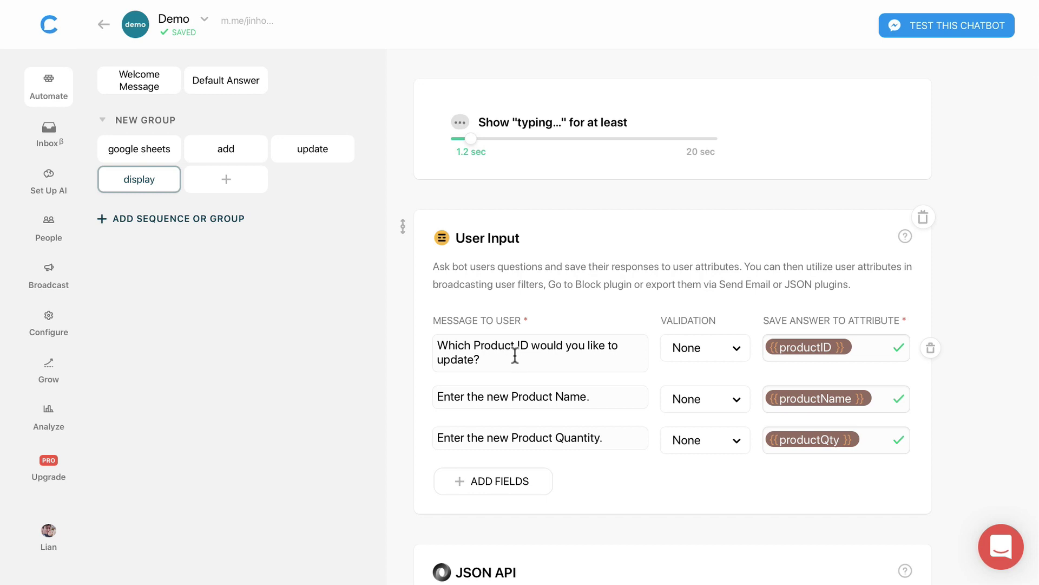
pyautogui.doubleClick(462, 358)
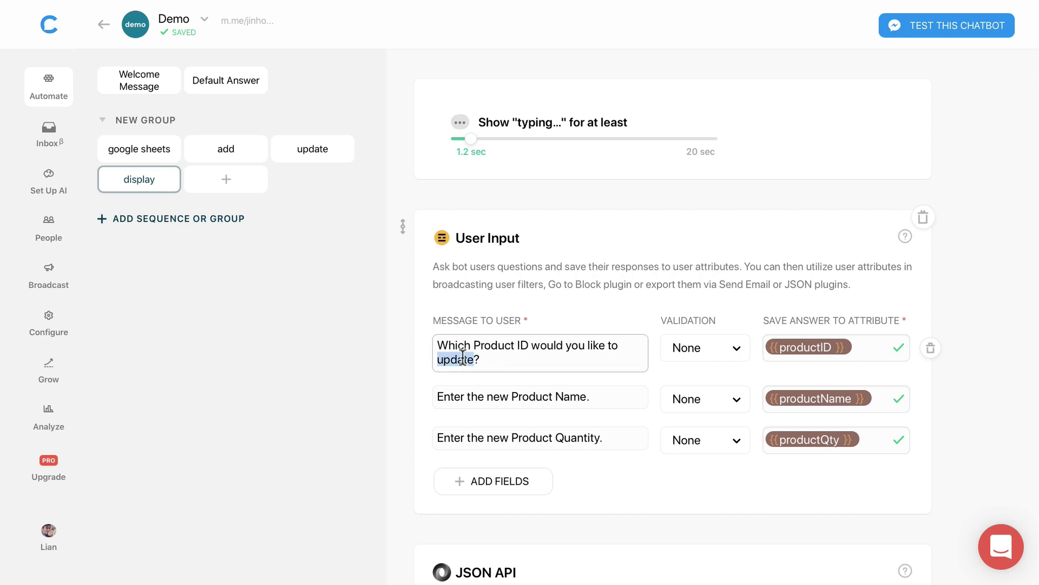
pyautogui.write('display')
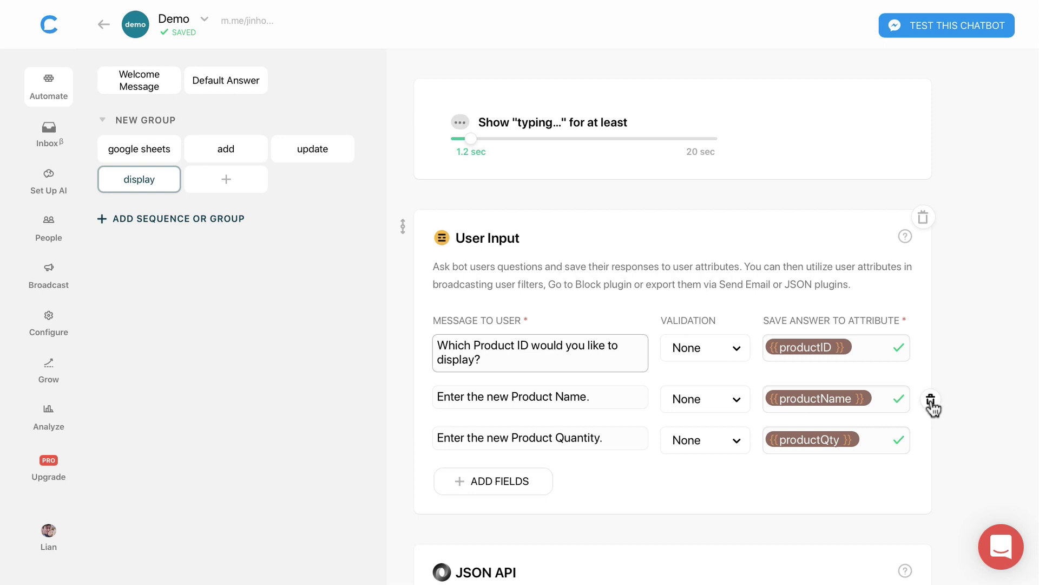
pyautogui.click(931, 402)
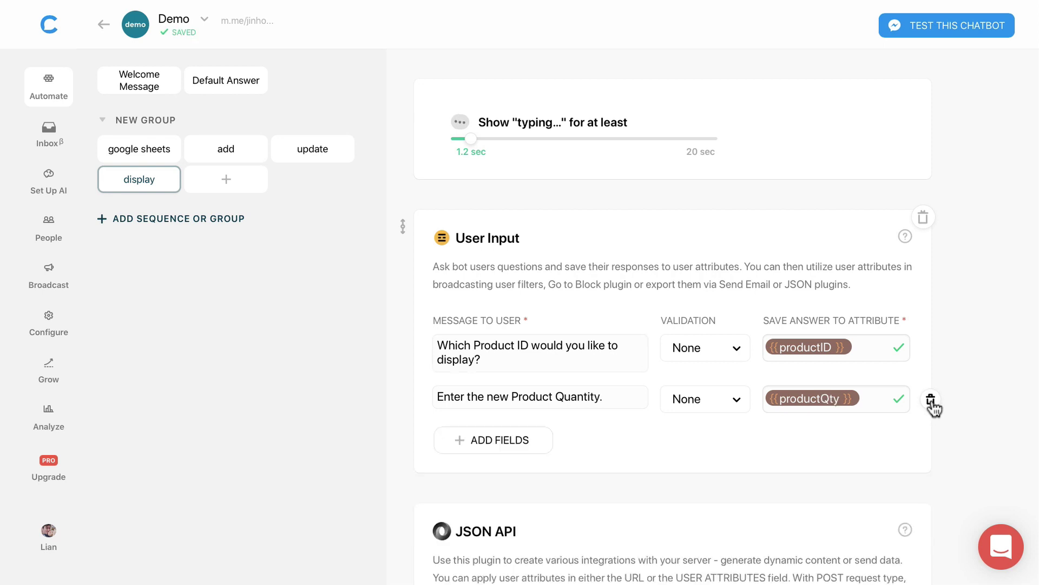
pyautogui.click(931, 401)
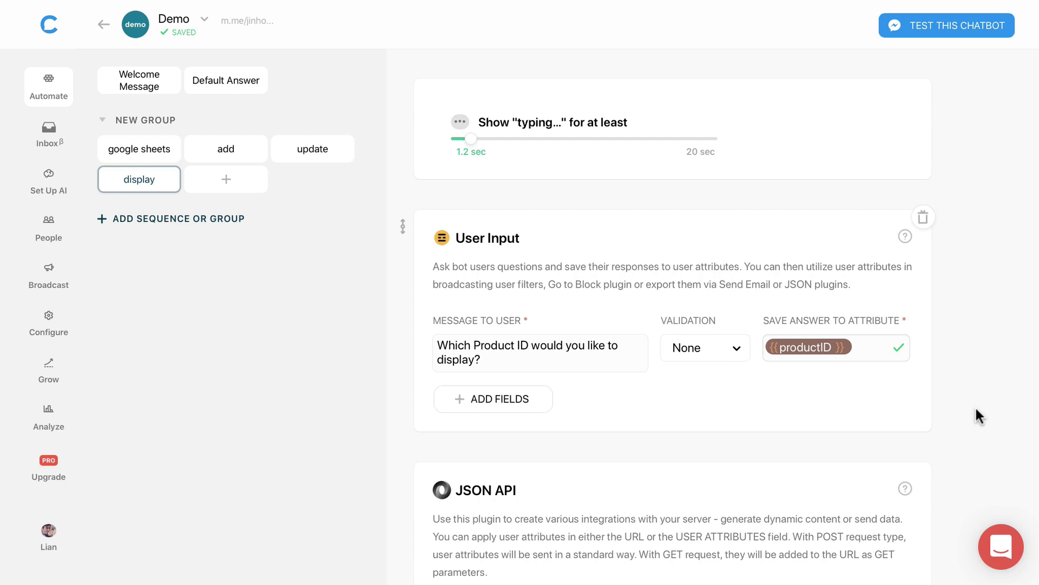
pyautogui.scroll(-4, 553, 453)
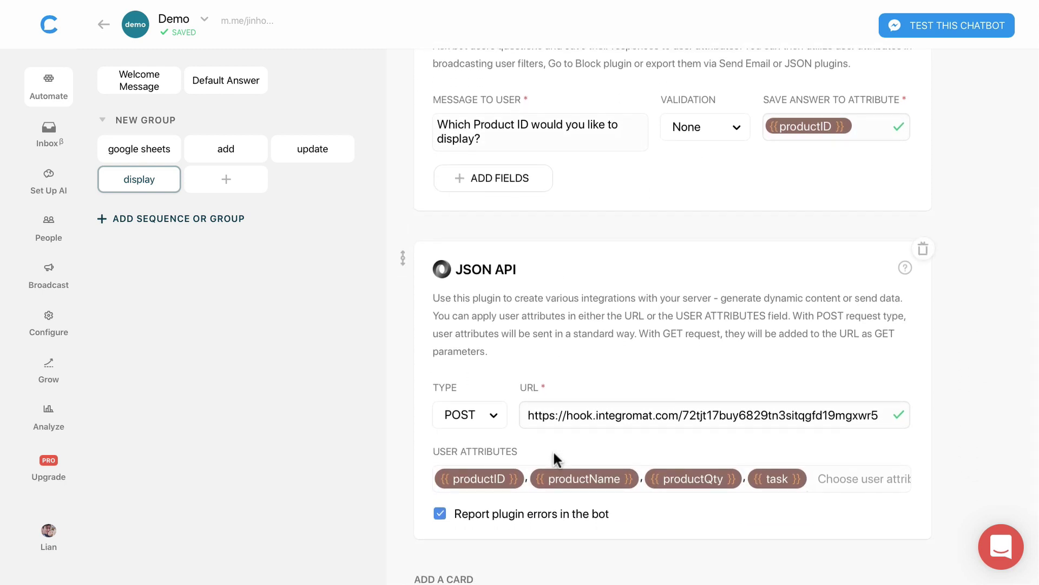
pyautogui.scroll(-2, 554, 450)
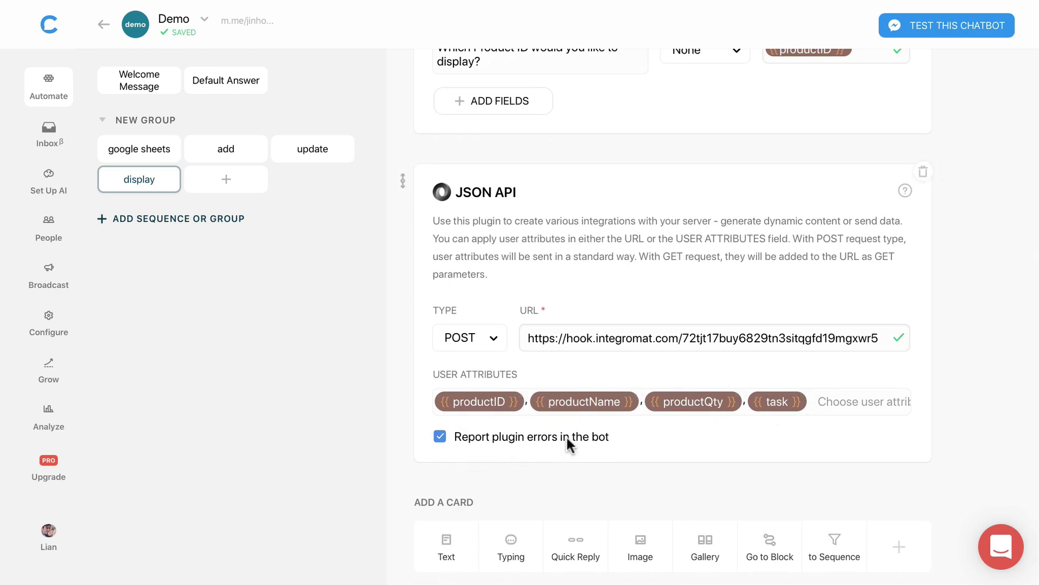
pyautogui.scroll(6, 607, 292)
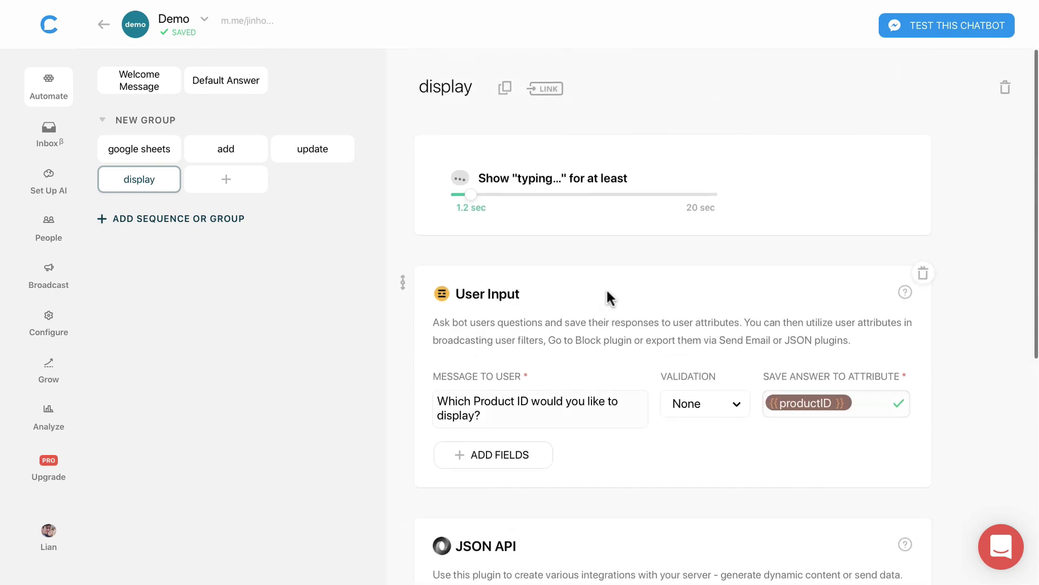
# Add a 'Display' quick reply to the google sheets block, linked to the display block
pyautogui.click(146, 152)
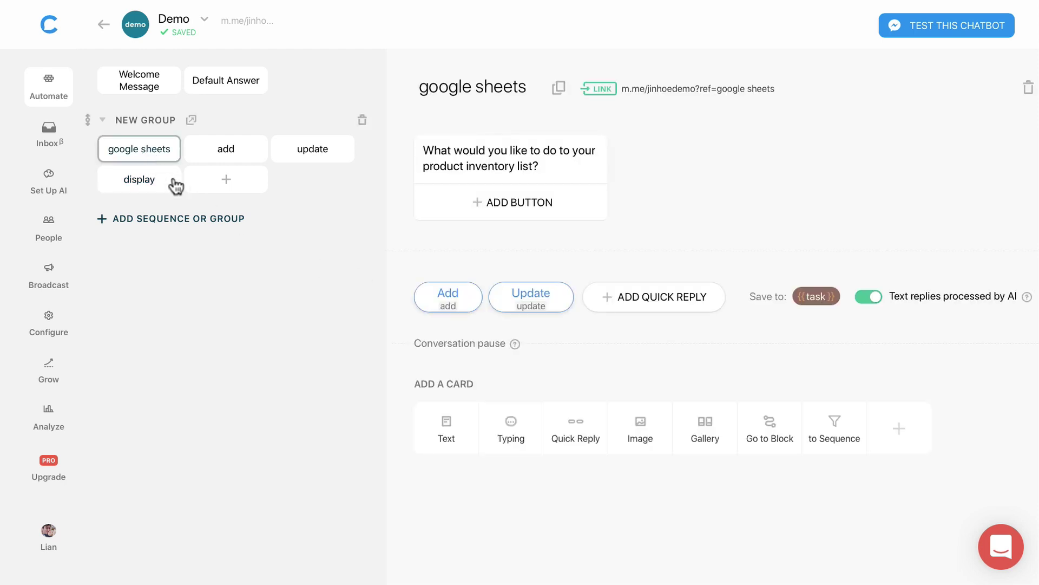
pyautogui.click(644, 302)
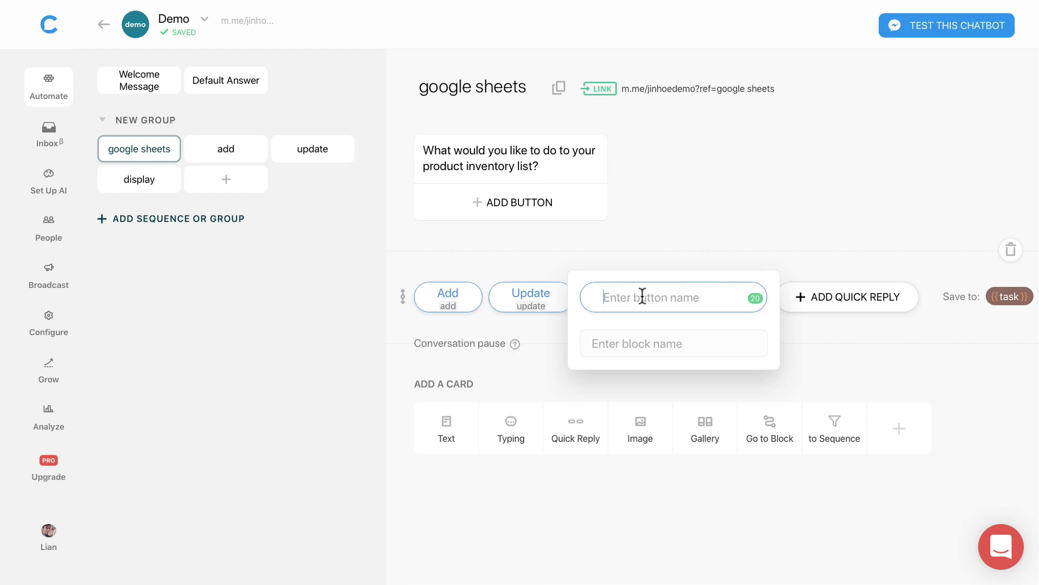
pyautogui.write('Display')
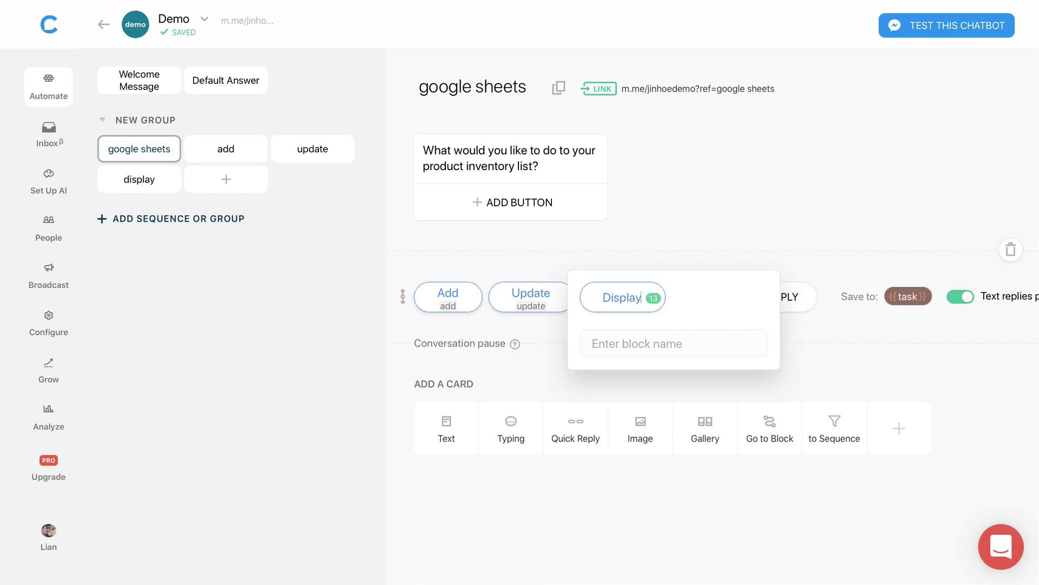
pyautogui.click(635, 344)
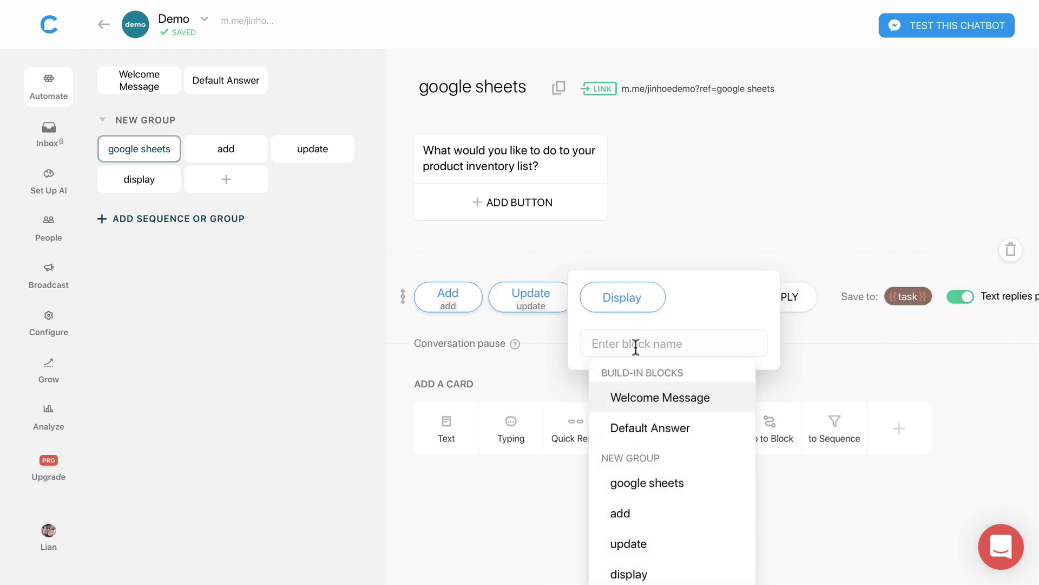
pyautogui.write('dis')
pyautogui.click(642, 429)
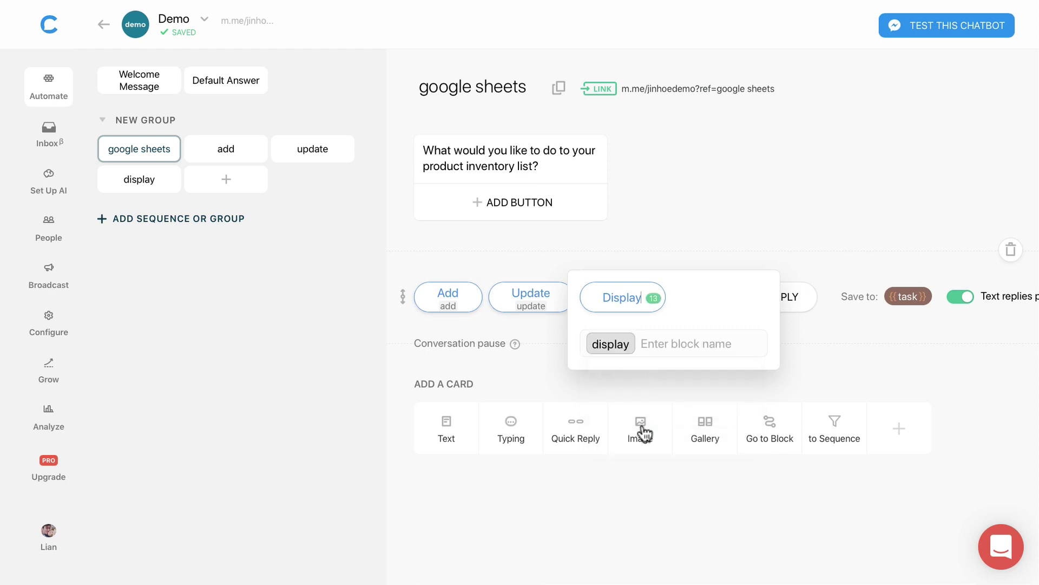
pyautogui.click(639, 491)
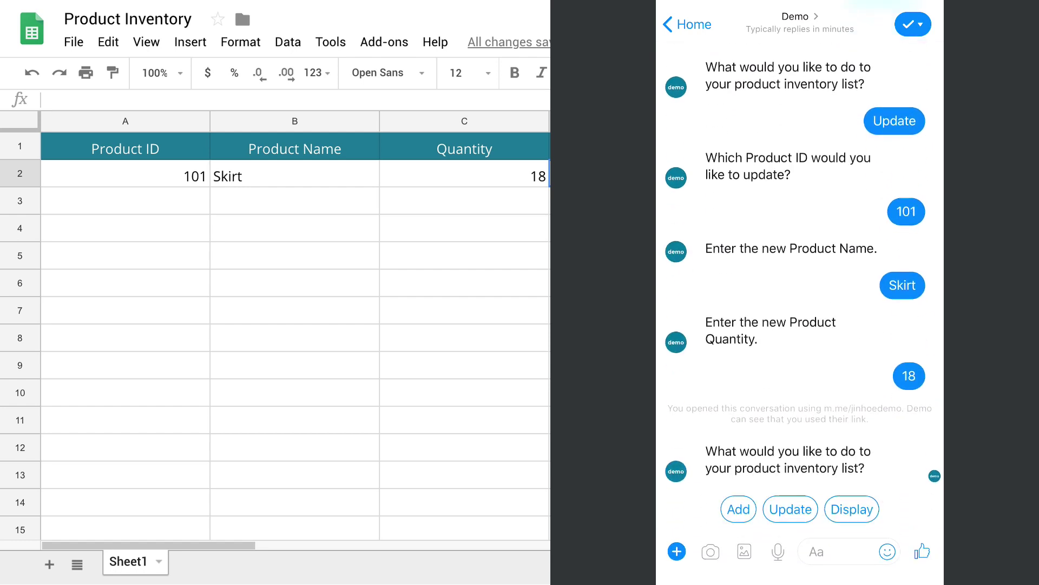
# Choose Display in Messenger and send product ID 101 to the bot
pyautogui.click(851, 509)
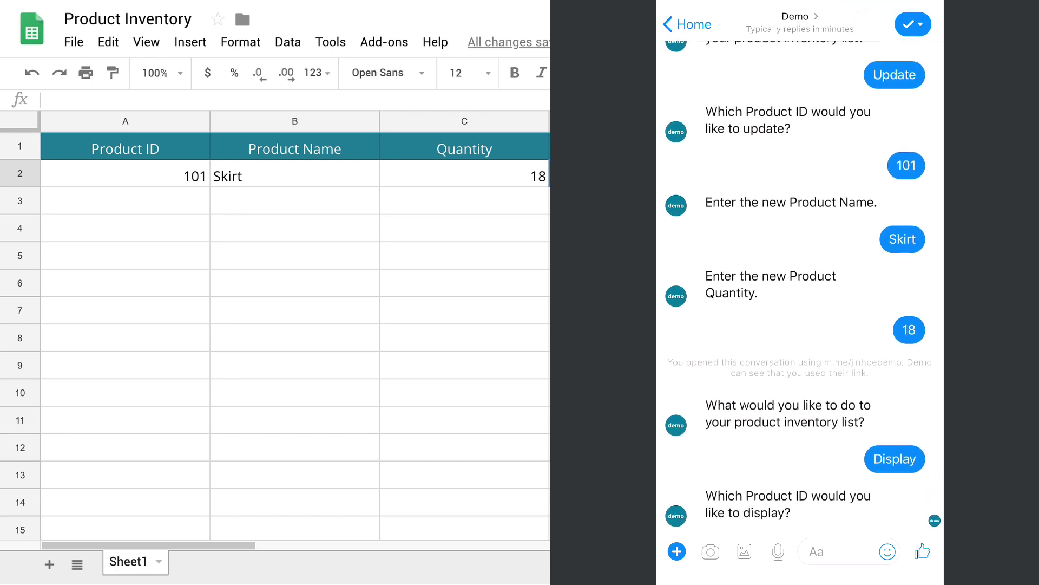
pyautogui.click(834, 551)
pyautogui.write('101')
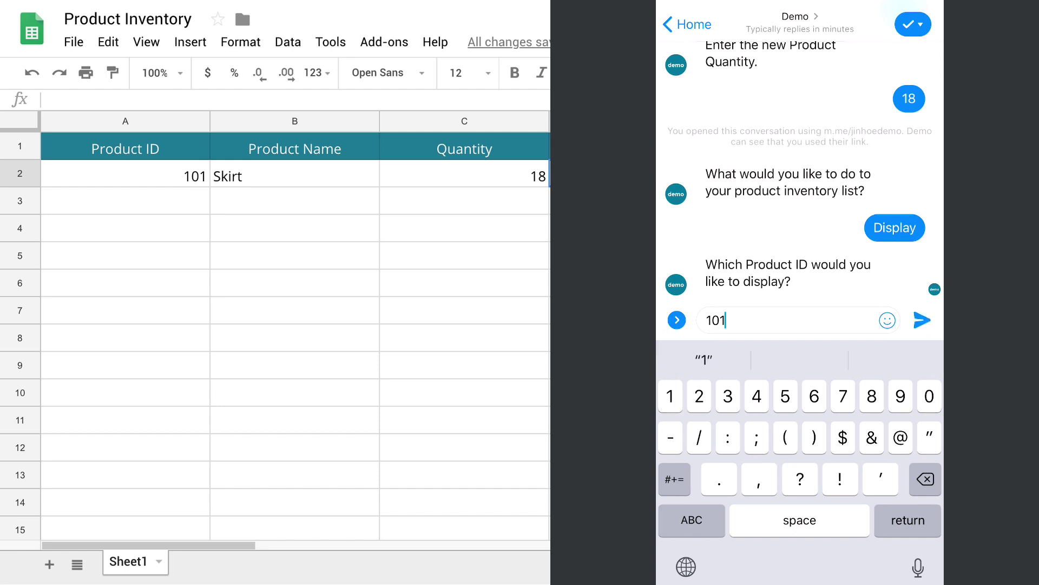
pyautogui.click(922, 320)
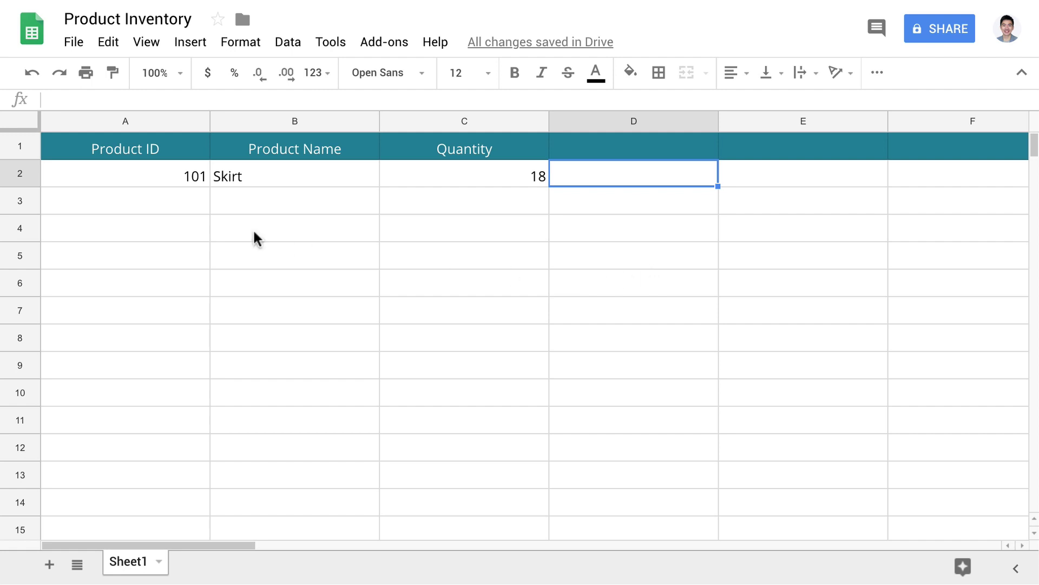
# Enter row 3 as product ID 102, name Bag, quantity 5
pyautogui.click(179, 200)
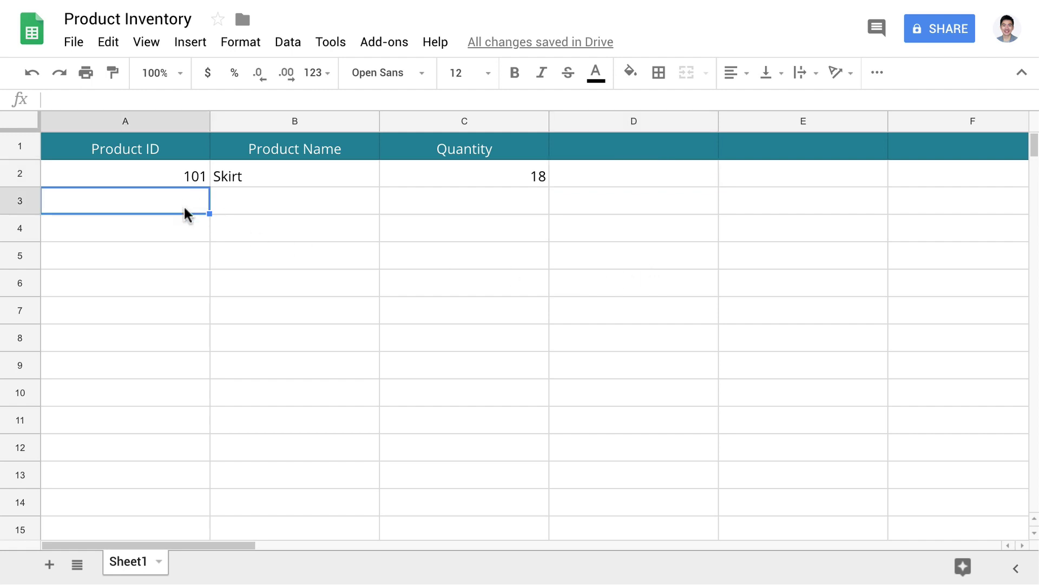
pyautogui.write('102')
pyautogui.press('Tab')
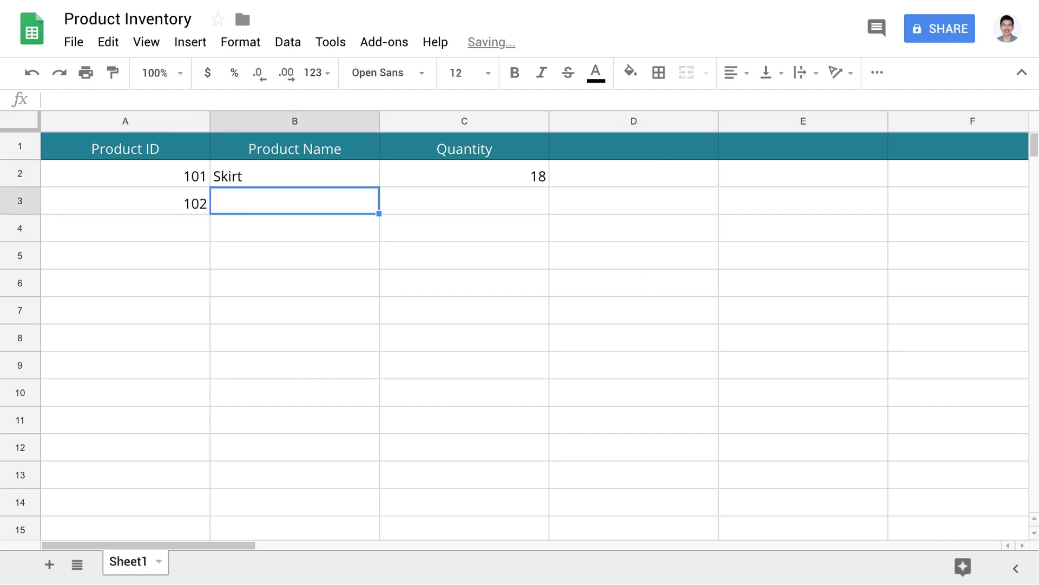
pyautogui.write('Bag')
pyautogui.press('Tab')
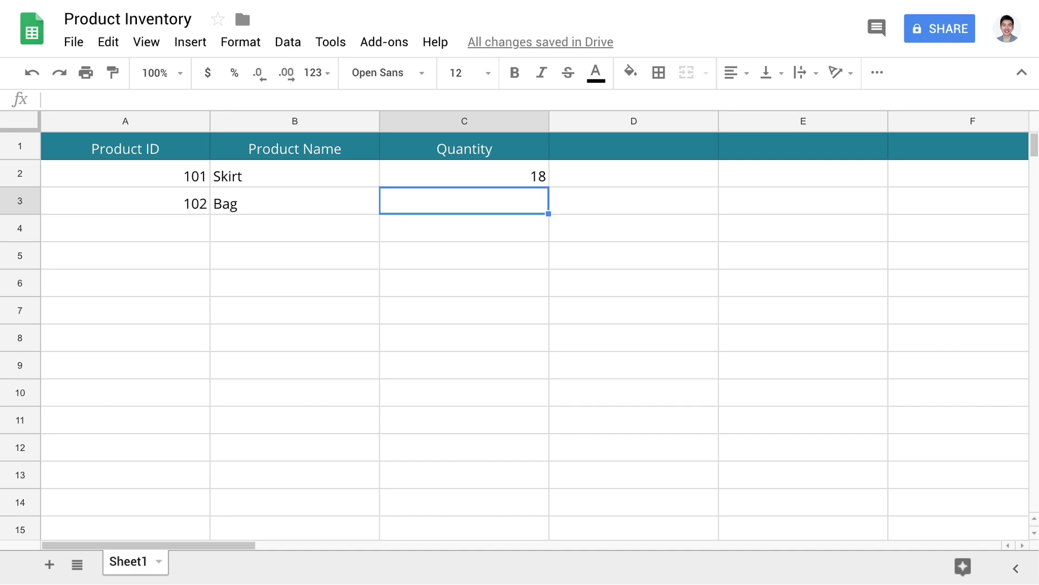
pyautogui.write('5')
pyautogui.press('Tab')
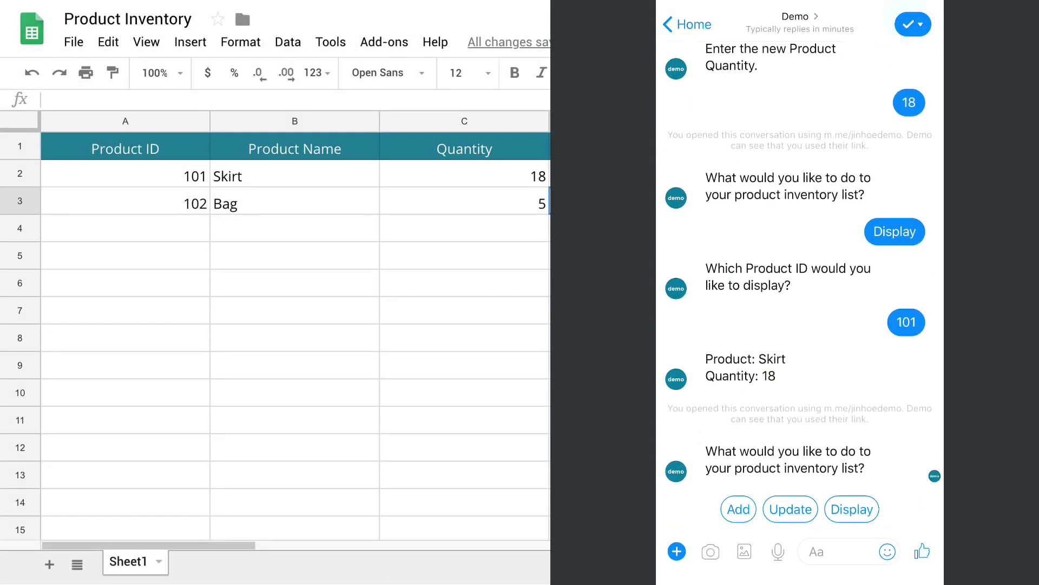
# Choose Display again in Messenger and send product ID 102 to the bot
pyautogui.click(851, 508)
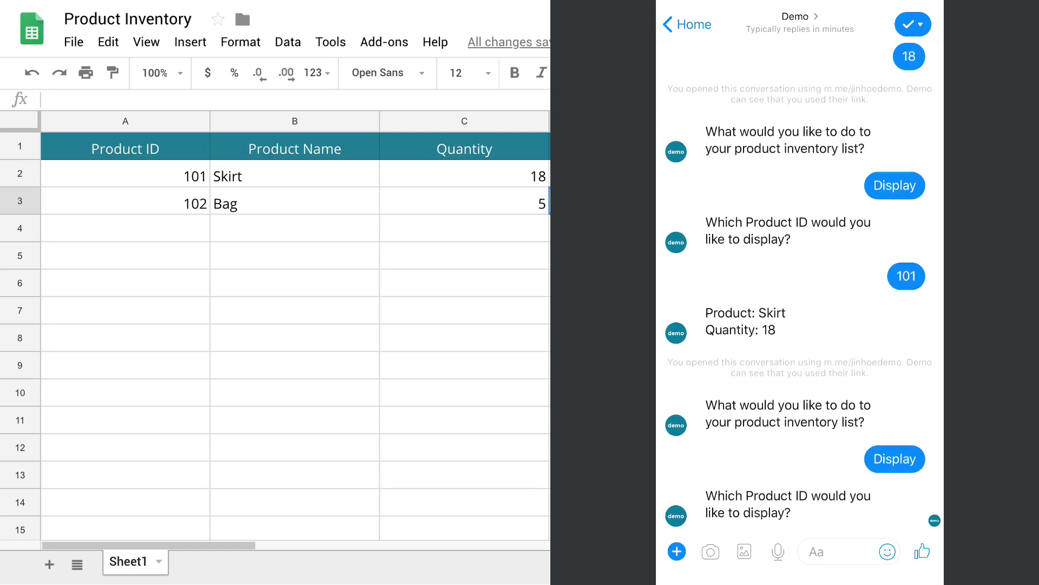
pyautogui.click(816, 551)
pyautogui.write('102')
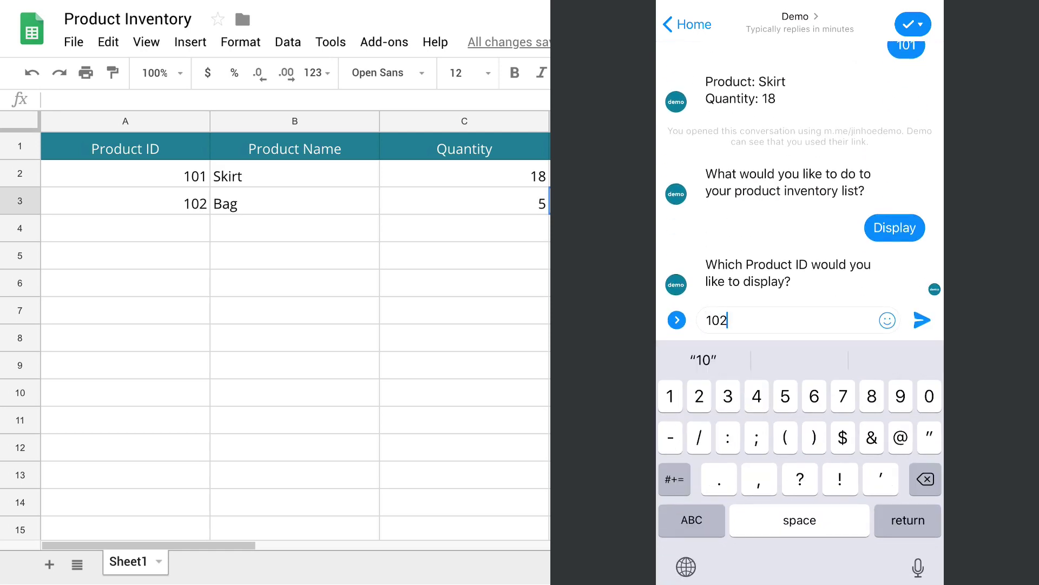
pyautogui.click(922, 320)
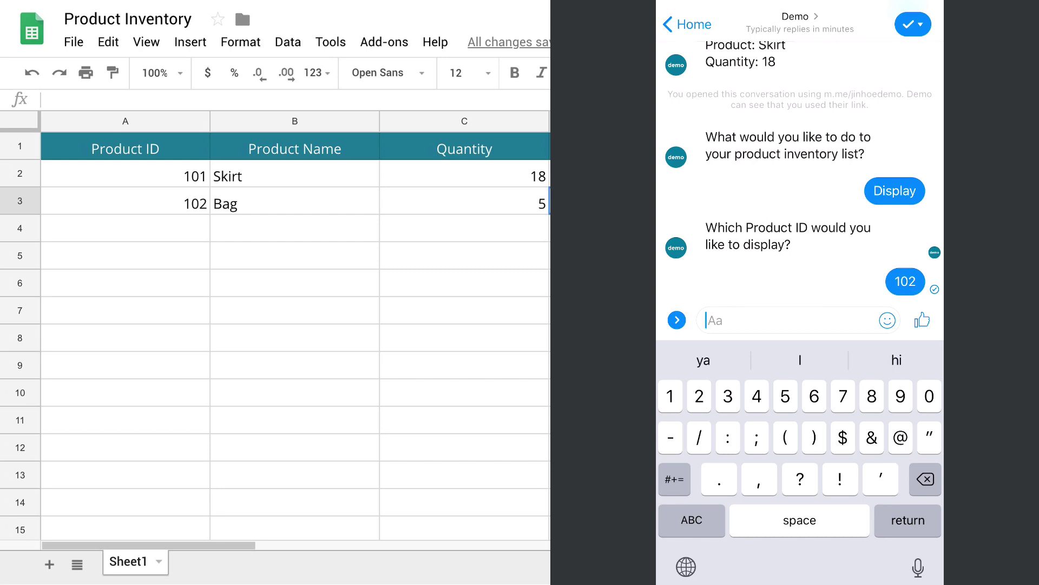